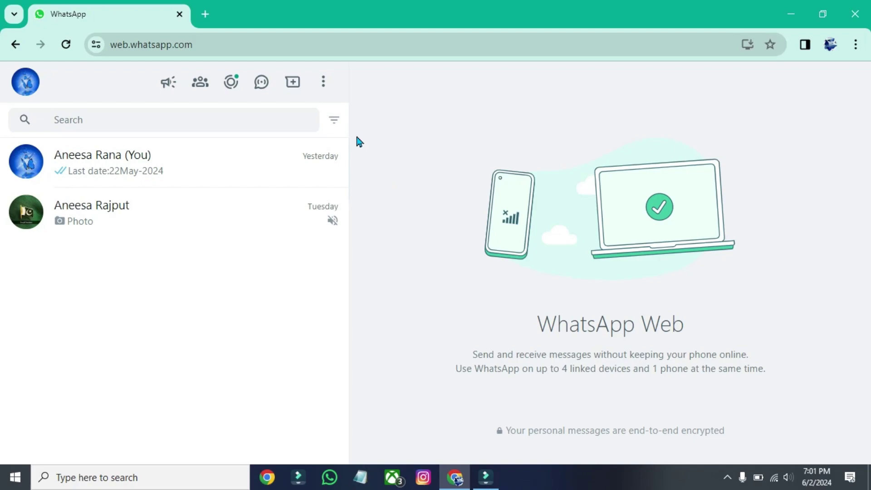
Open a new tab and search Google for 'chrome web store'.
click(205, 14)
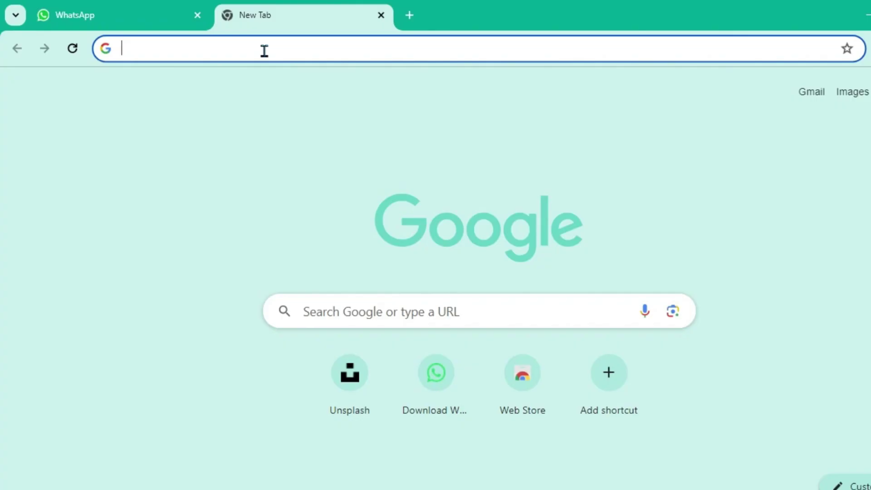
text(chrome web store)
click(265, 86)
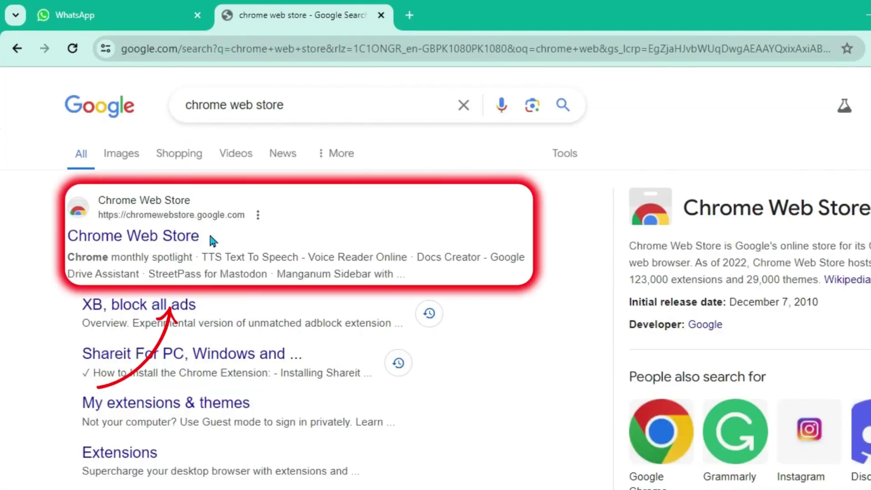
Find 'WhatsUp+ for WhatsApp Web' in the Chrome Web Store and add the extension to Chrome.
click(196, 239)
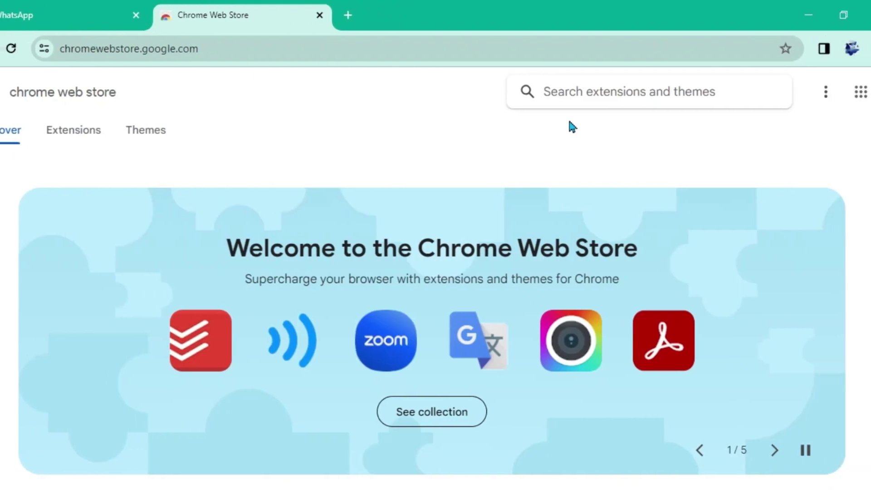
click(622, 102)
text(whatsapp +for whatsapp web)
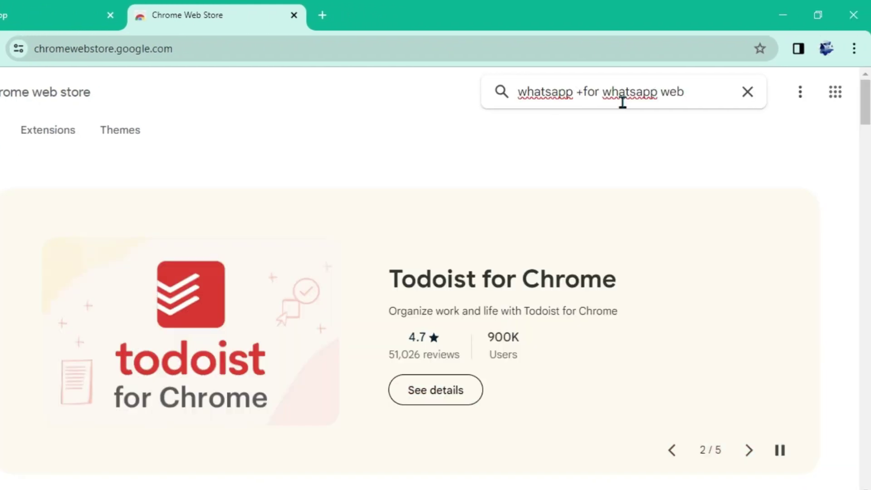
key(Return)
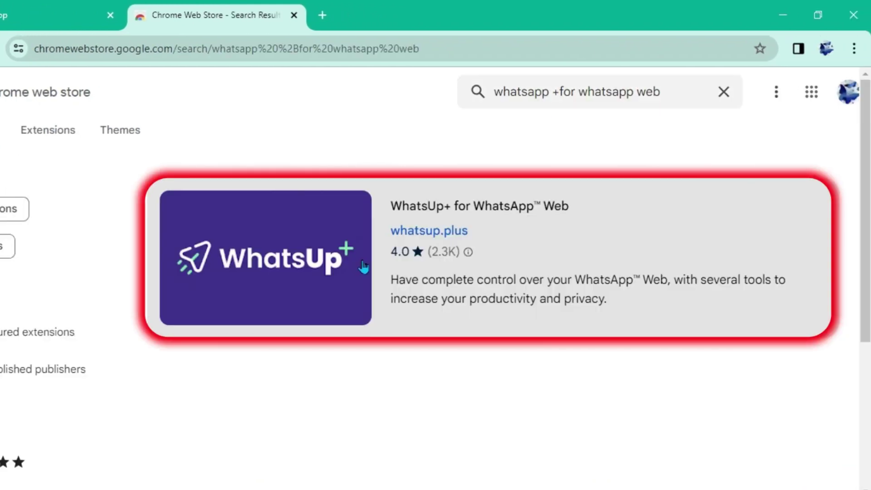
click(363, 269)
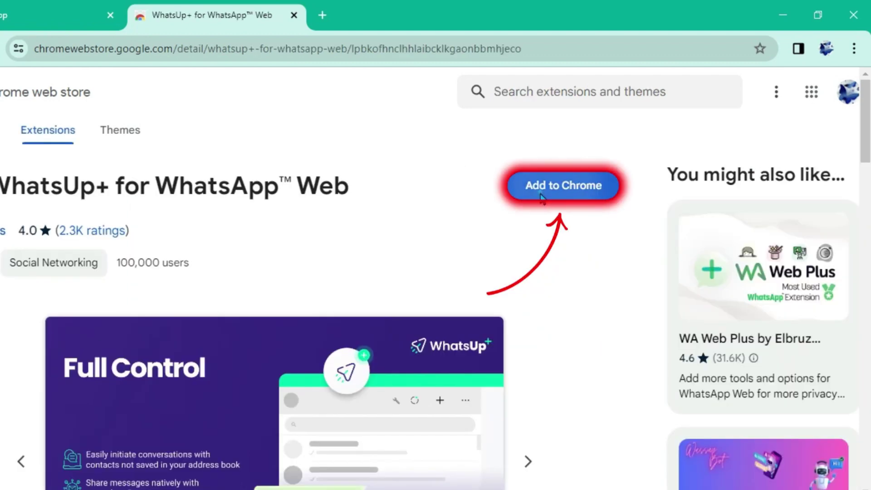
click(542, 196)
click(422, 205)
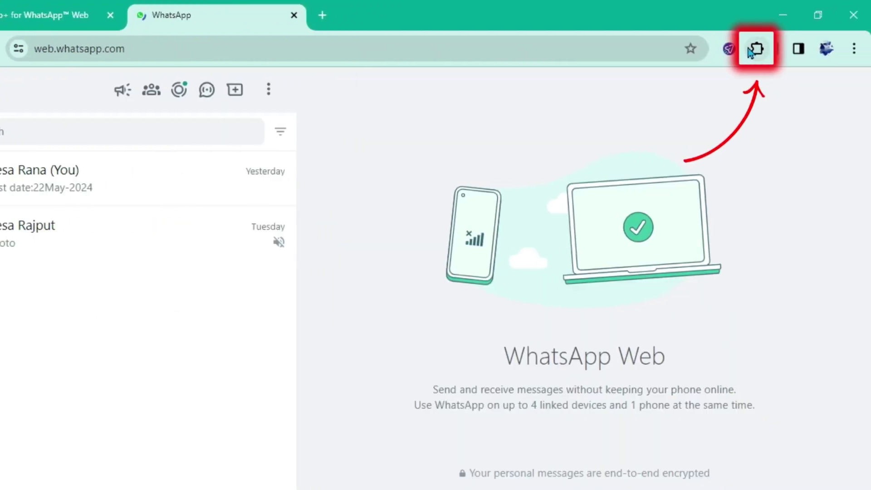
Pin WhatsUp+ from Chrome's Extensions menu.
click(756, 48)
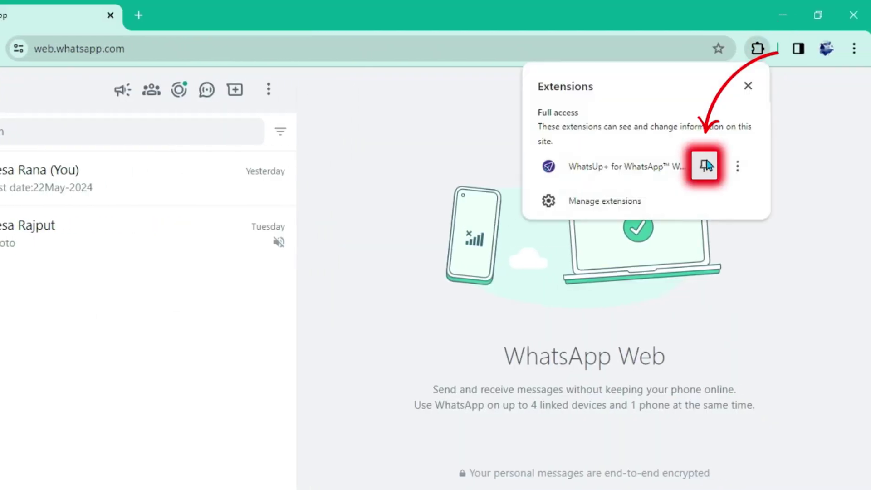
click(707, 166)
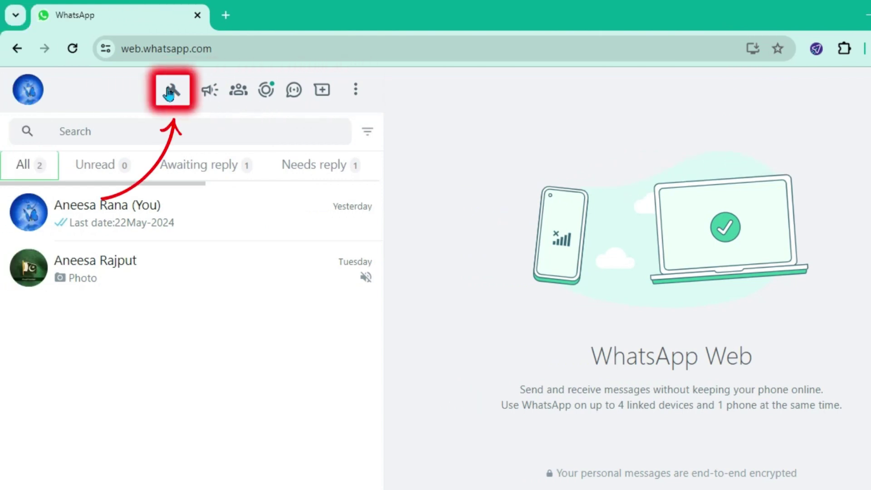
Upload the Desktop file 'status' in WhatsUp+'s Post status tool and send it.
click(171, 92)
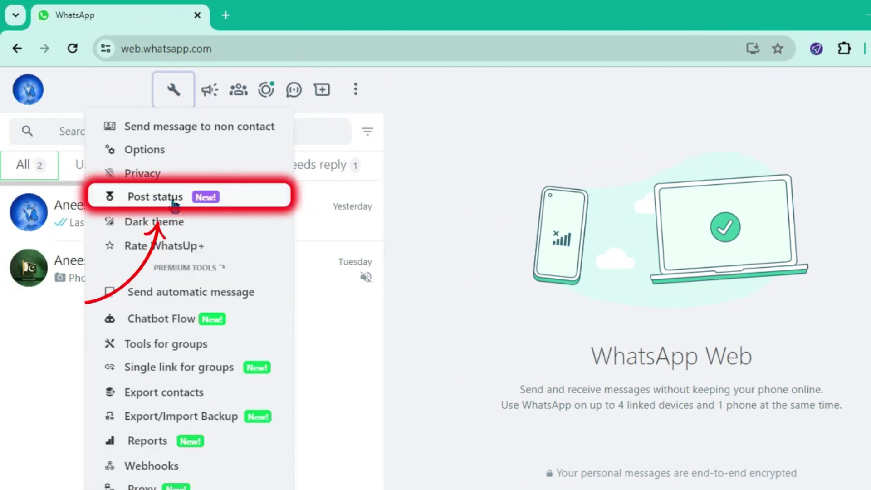
click(175, 205)
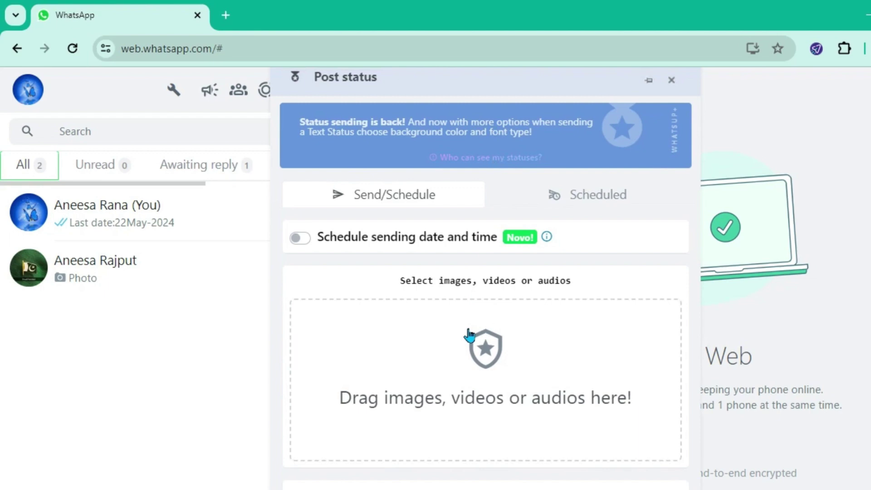
click(467, 375)
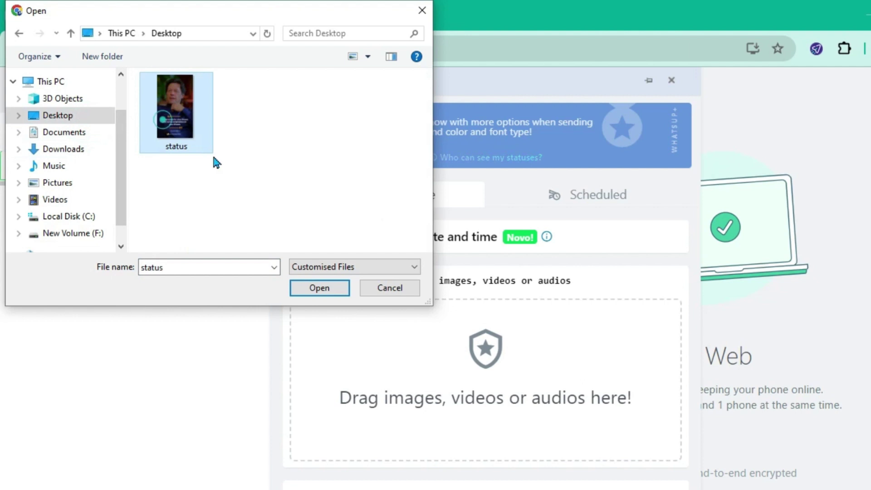
click(300, 290)
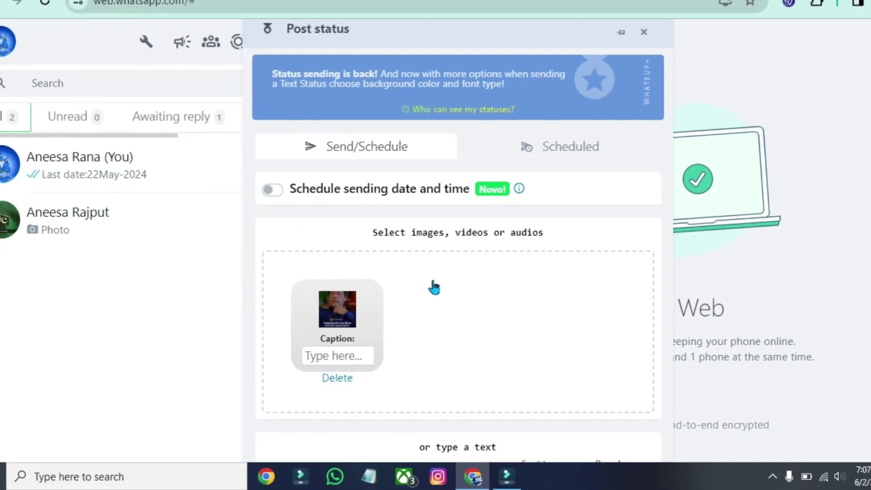
scroll(524, 68, down, 2)
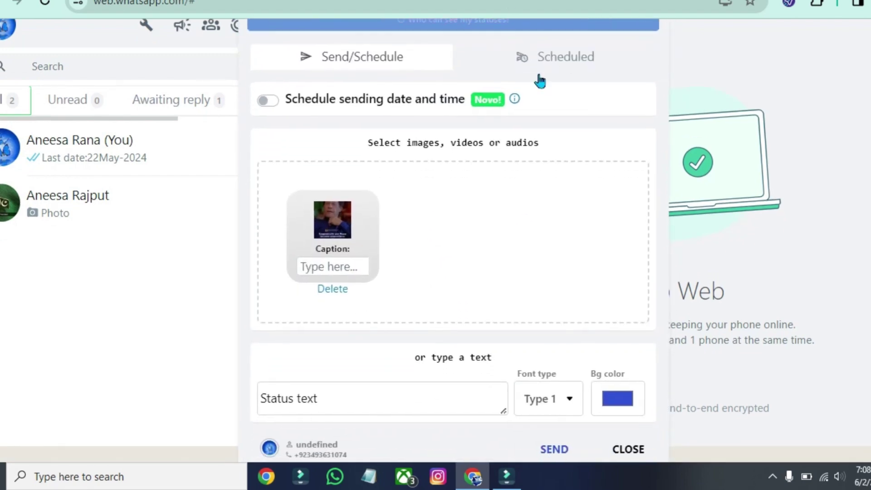
click(558, 451)
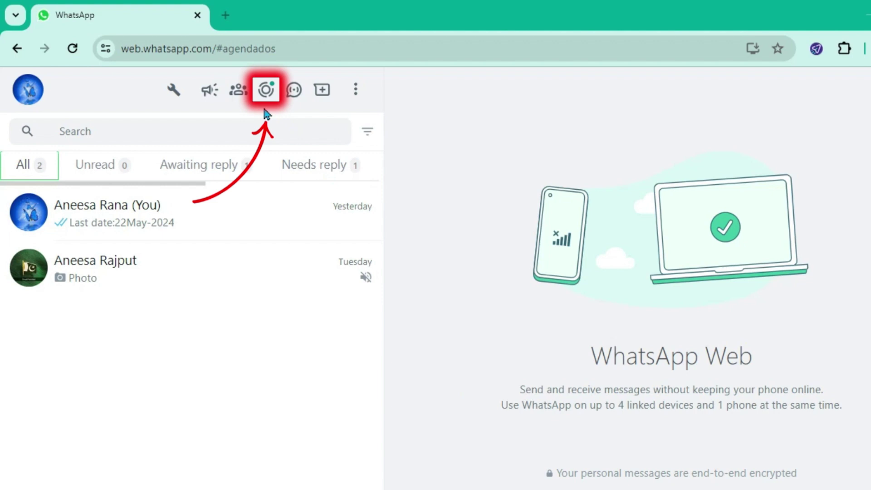
Open Status updates and play your own status under You.
click(265, 91)
click(133, 129)
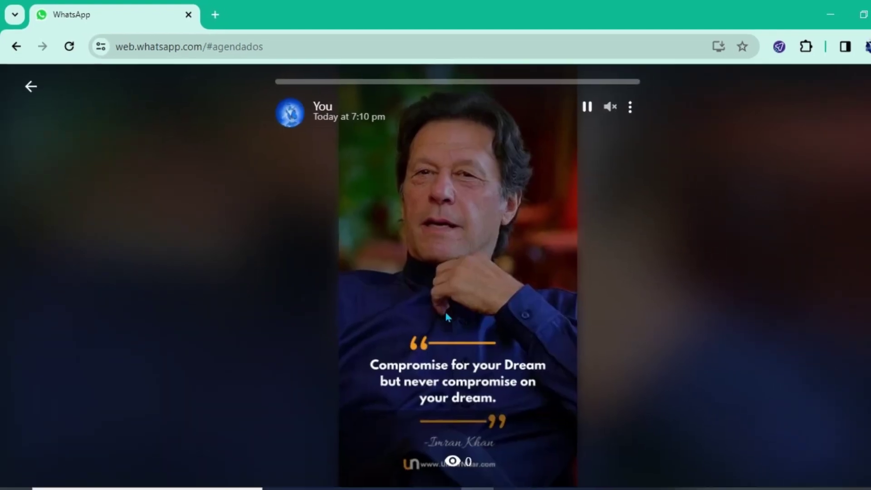